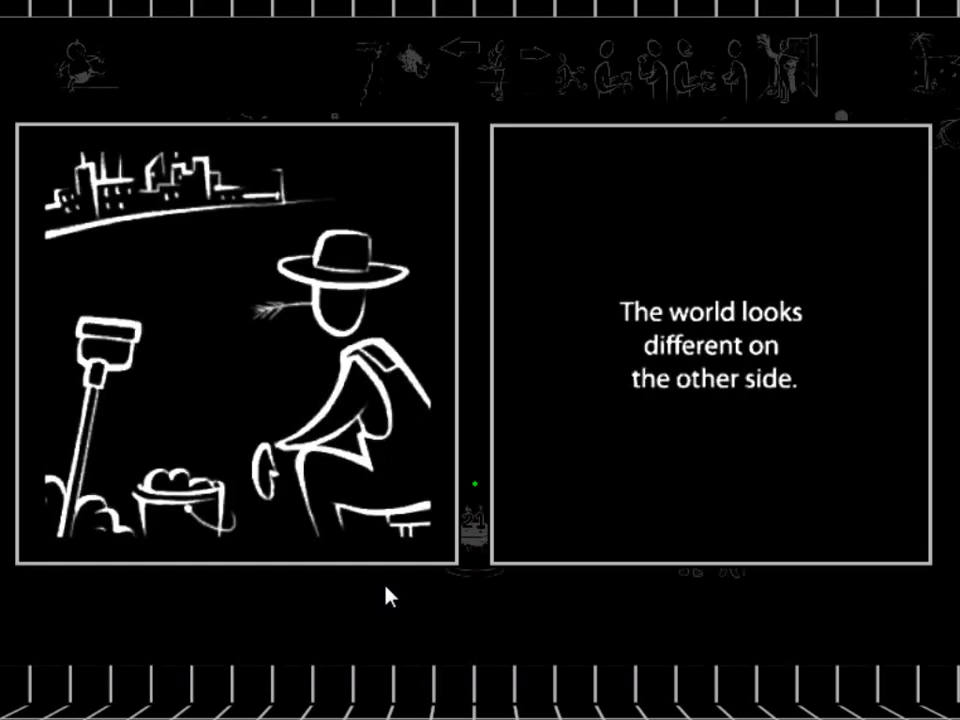
Look around the starting room, then walk over to the destination map
click(385, 597)
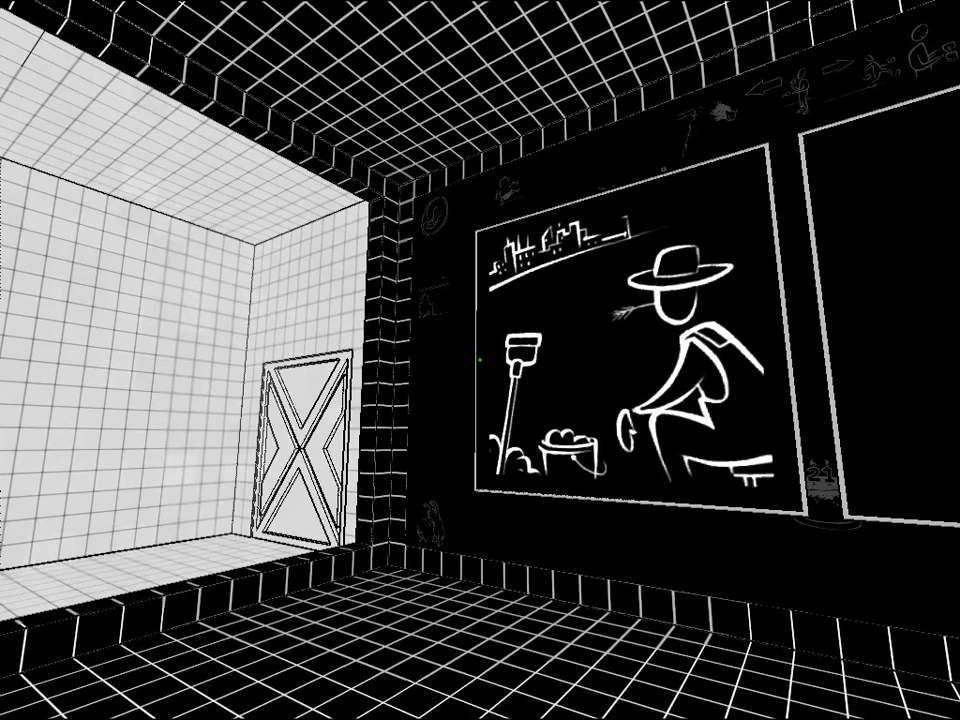
click(481, 358)
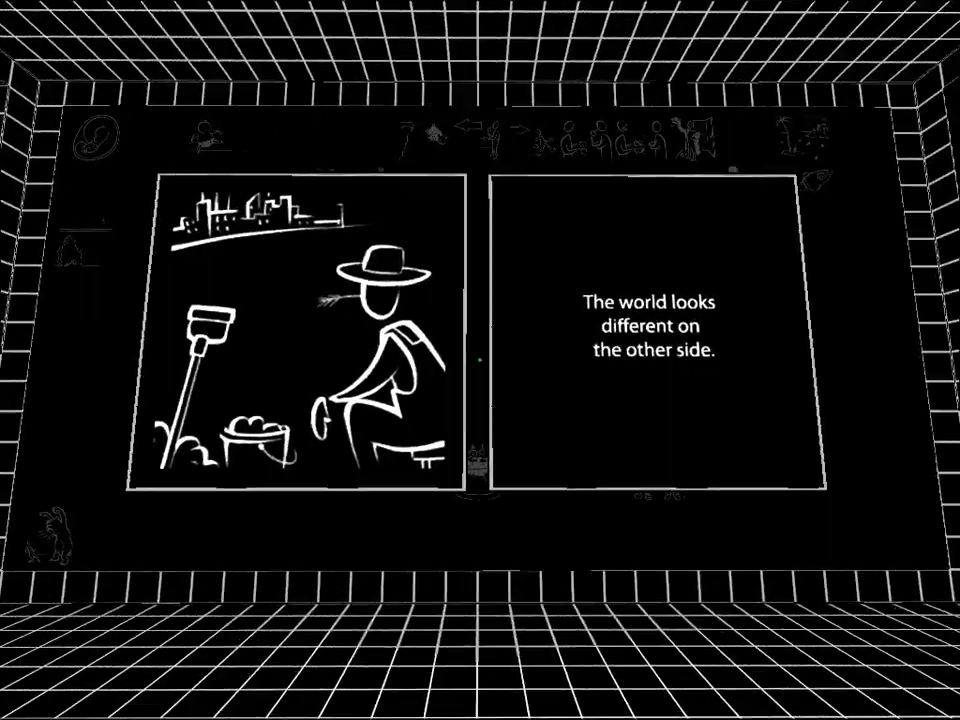
click(481, 358)
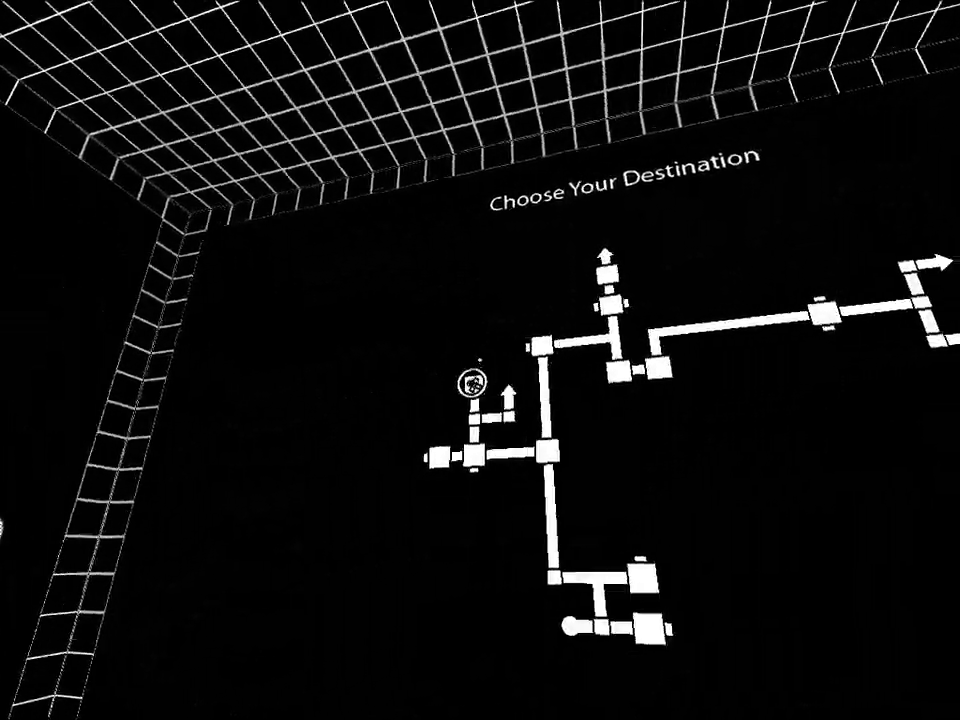
mouse_move(480, 488)
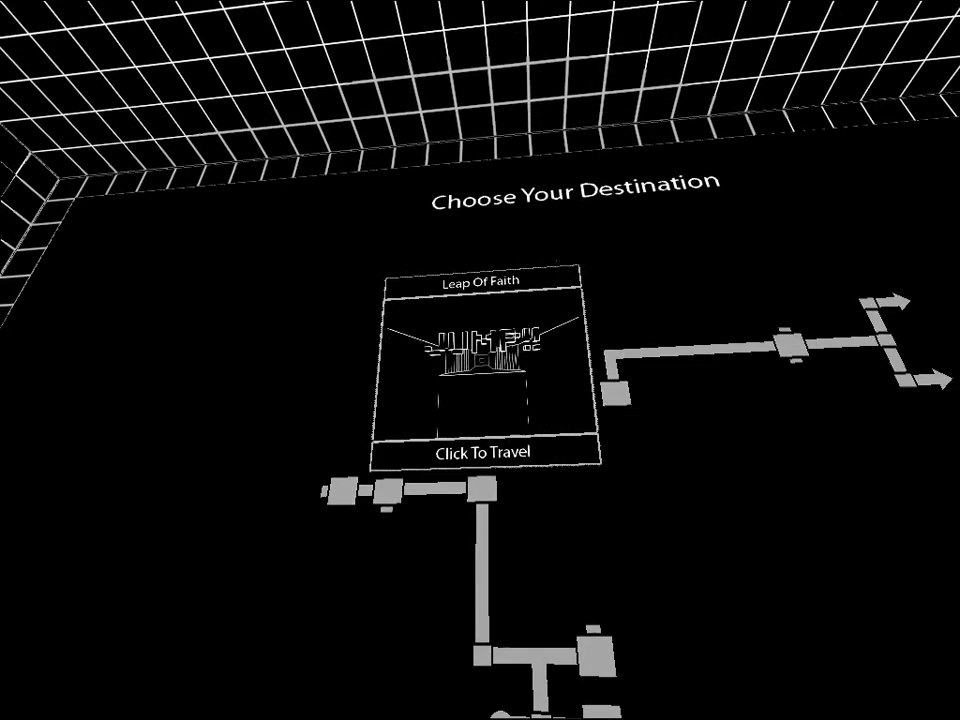
Travel to Leap Of Faith by selecting its node on the map
click(480, 360)
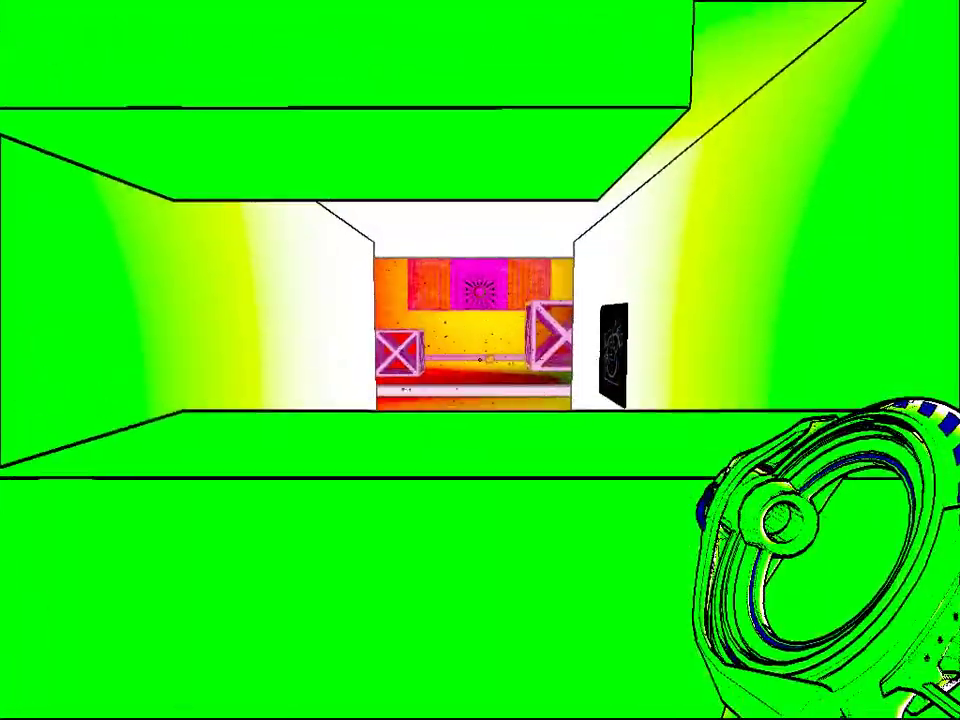
Collect the blue block ahead with the block gun
key(e)
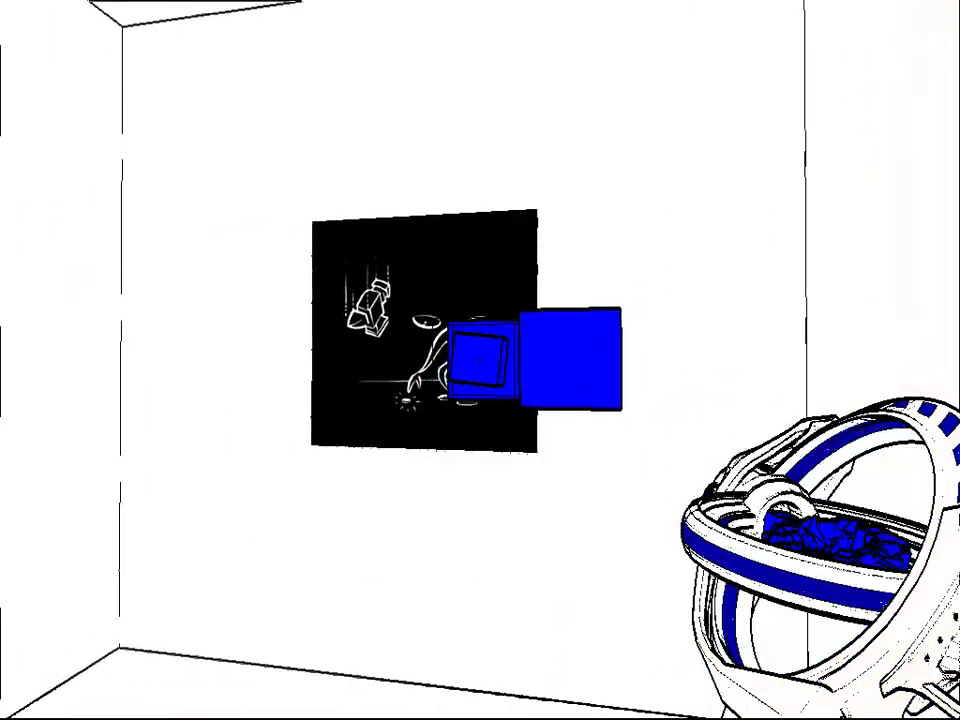
Place a blue block on the black panel, then build a block column up the far wall
click(480, 360)
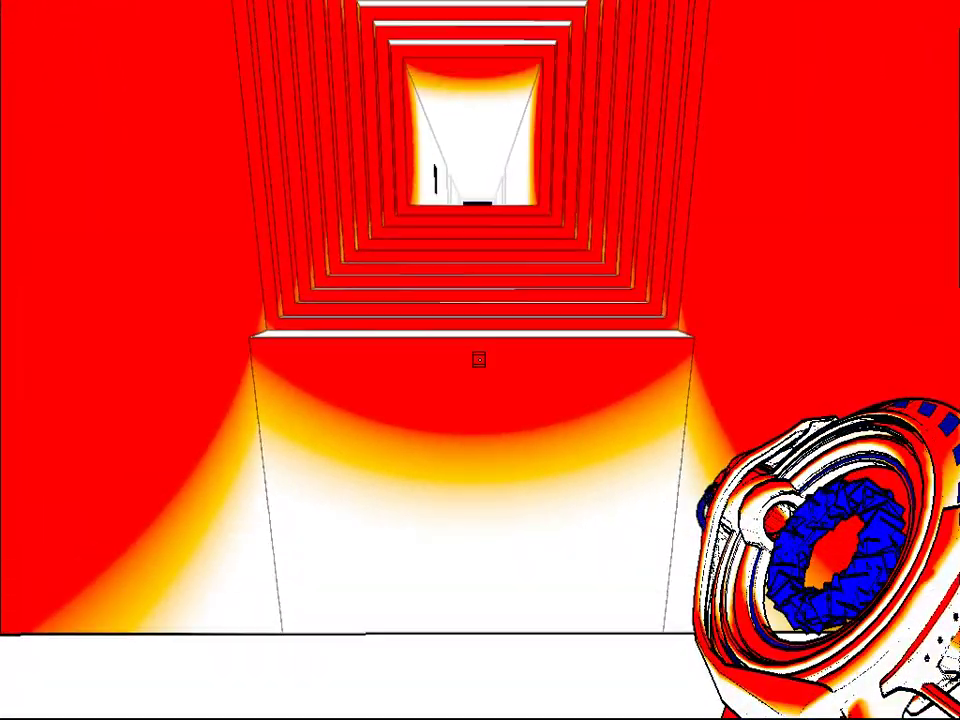
click(479, 359)
click(479, 352)
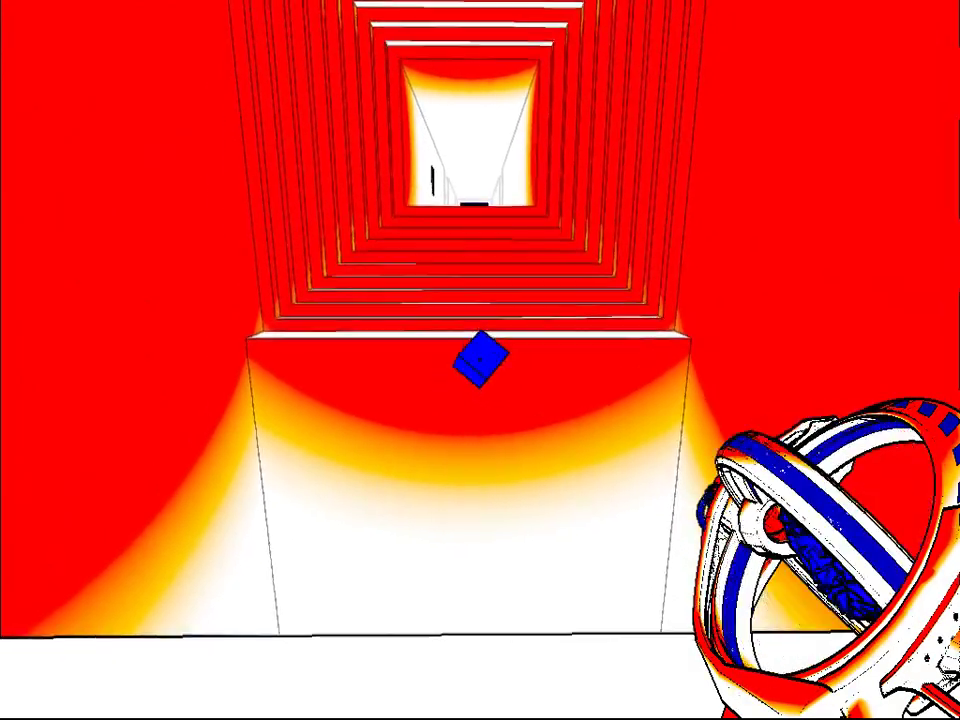
right_click(479, 352)
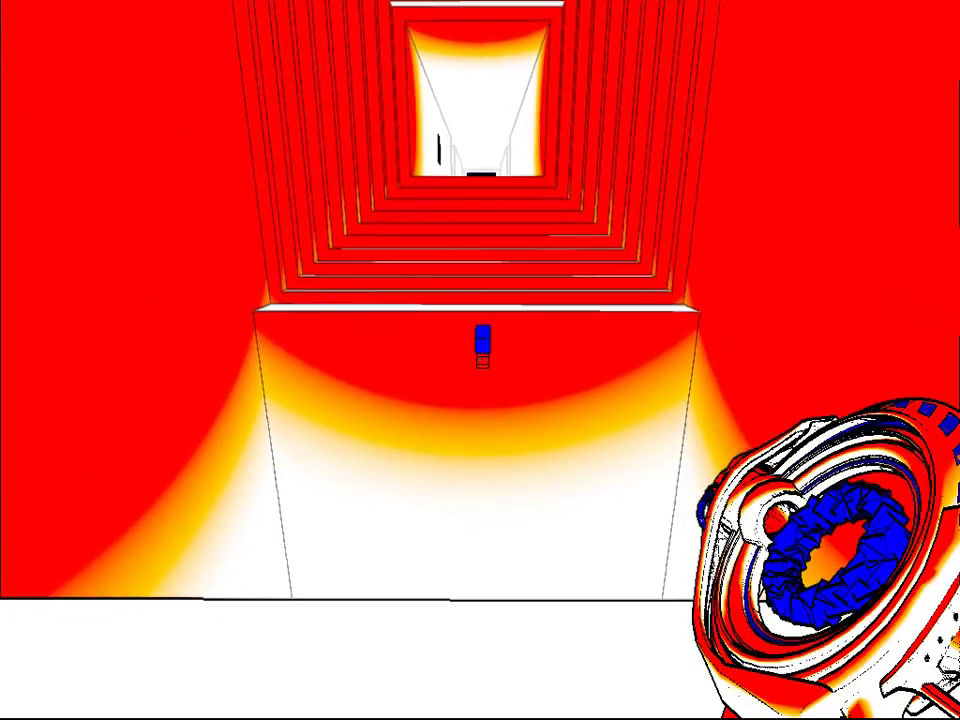
click(477, 353)
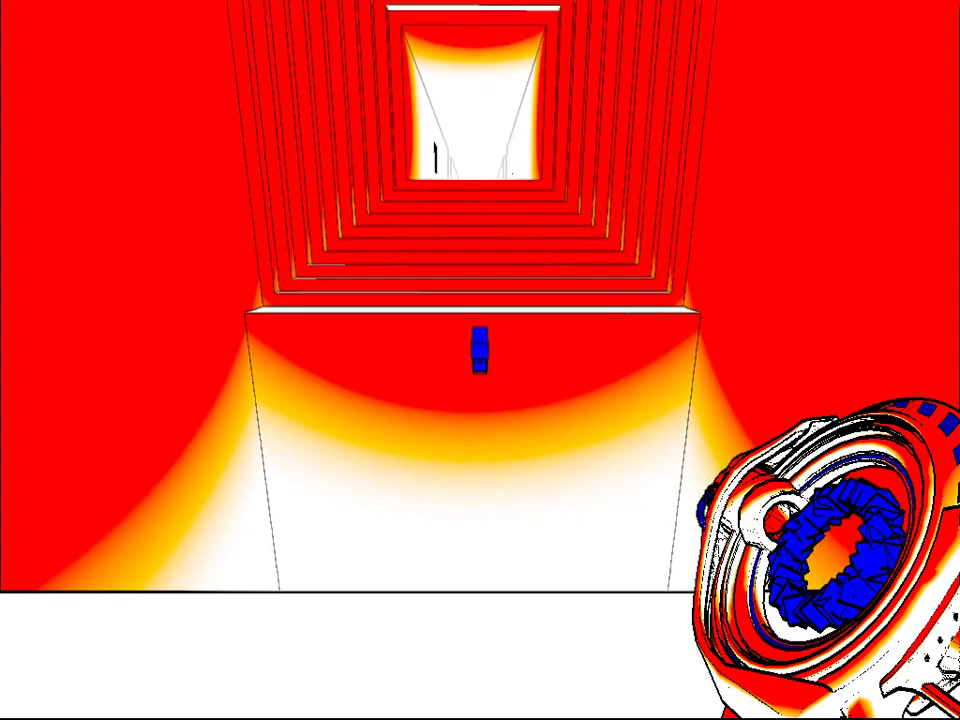
click(479, 360)
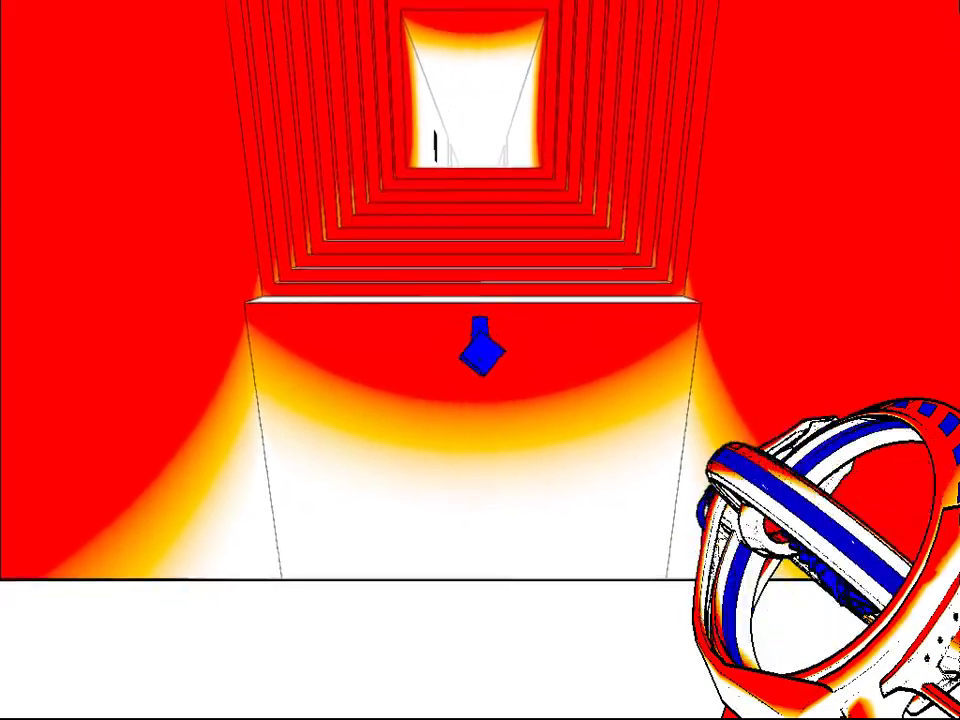
click(480, 360)
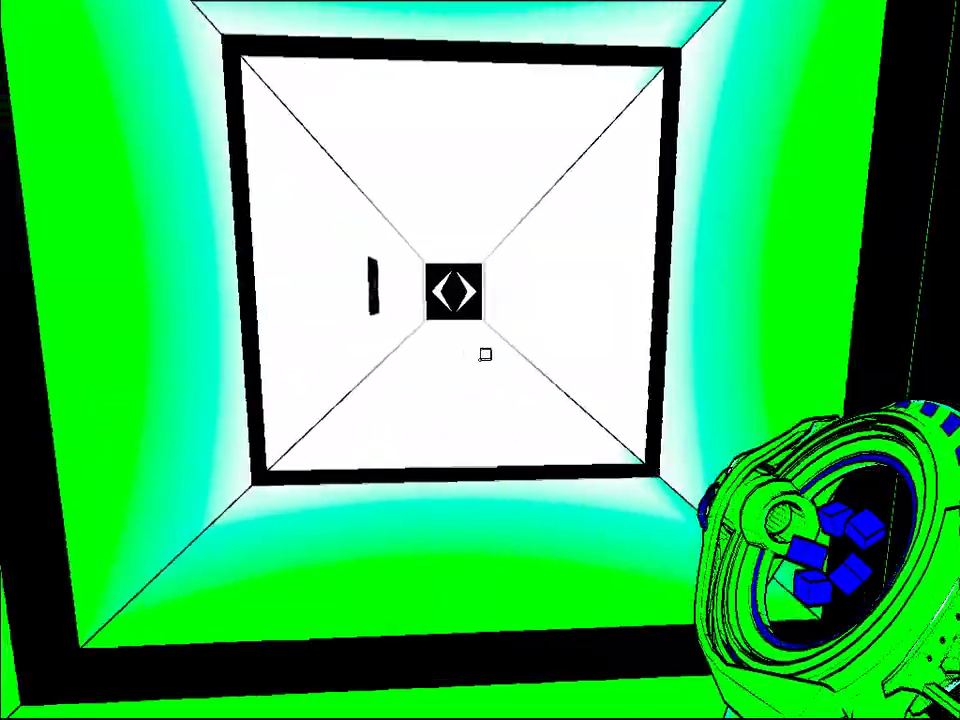
Walk through the white and black corridors back toward the map room
key(w)
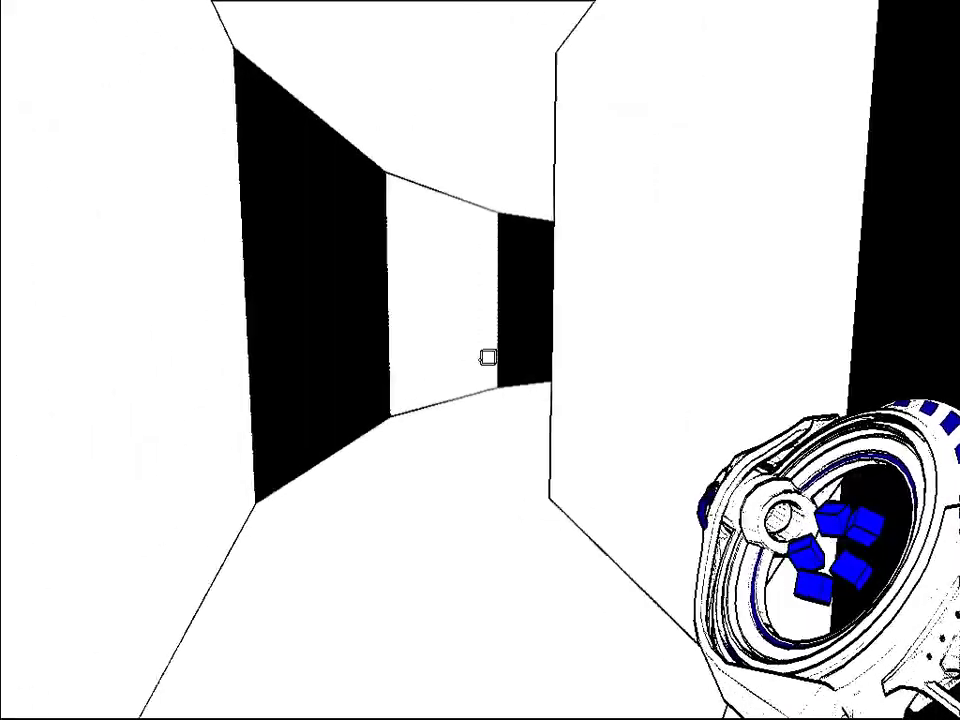
key(w)
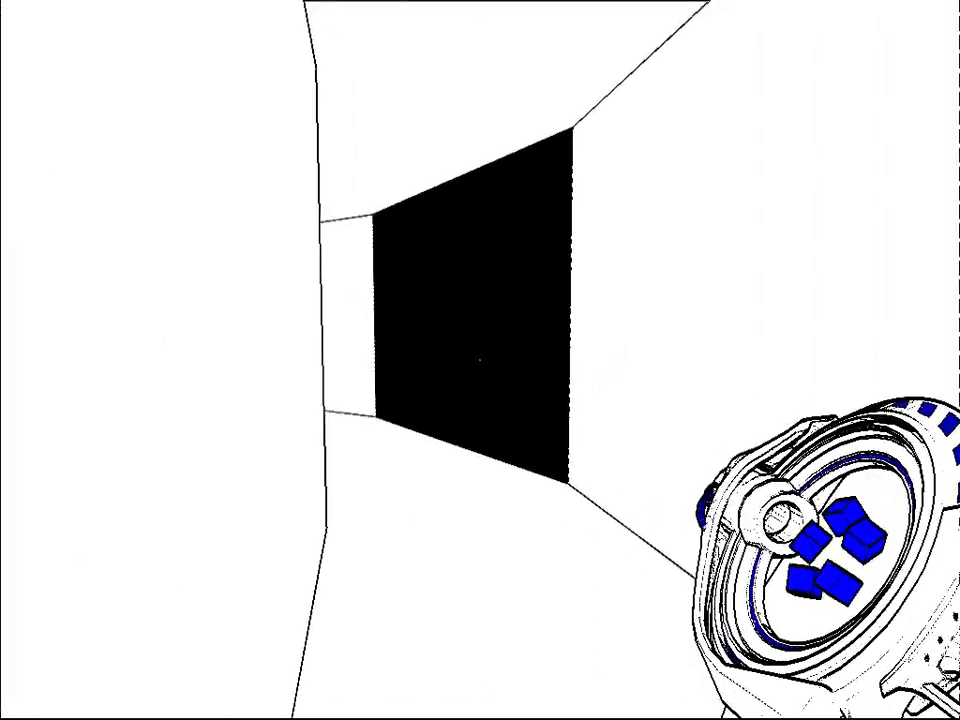
key(s)
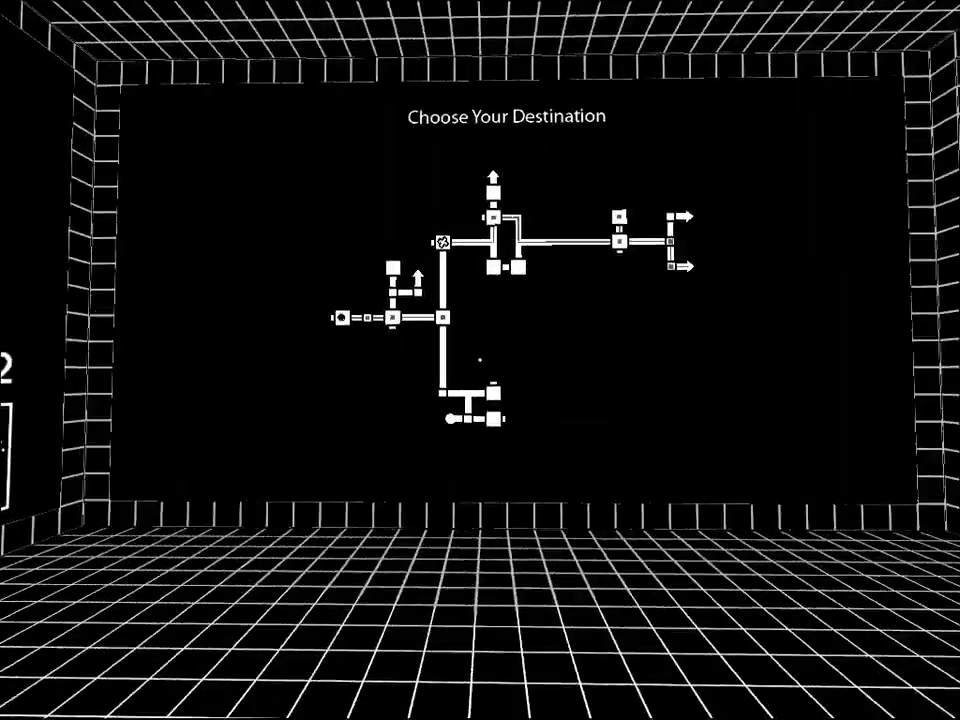
Walk up to the Choose Your Destination map
key(w)
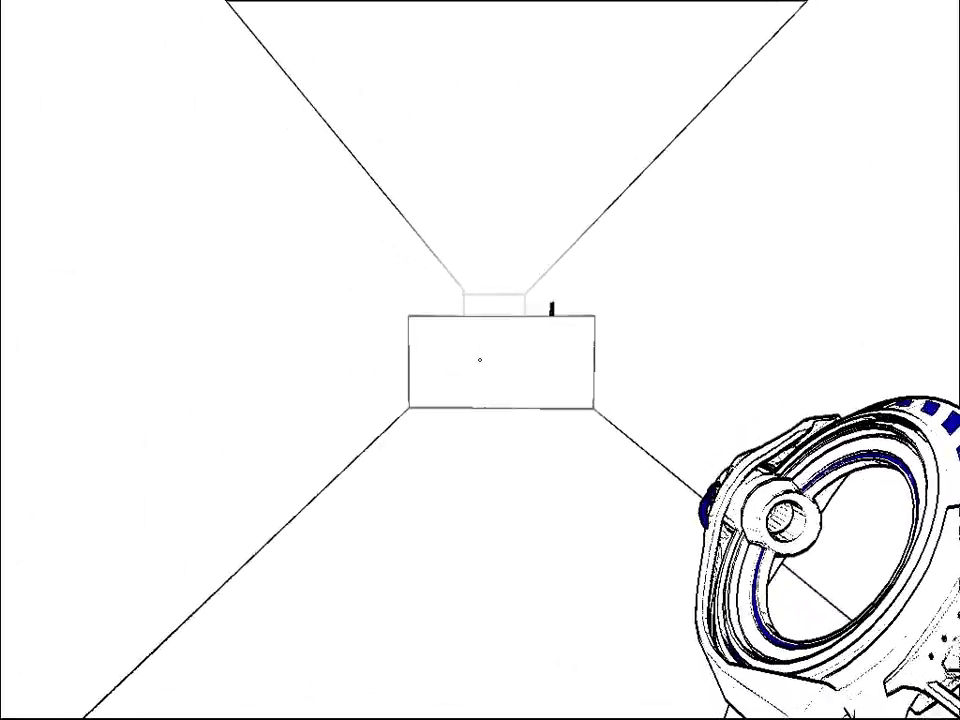
Walk down the white corridor to its end wall
key(w)
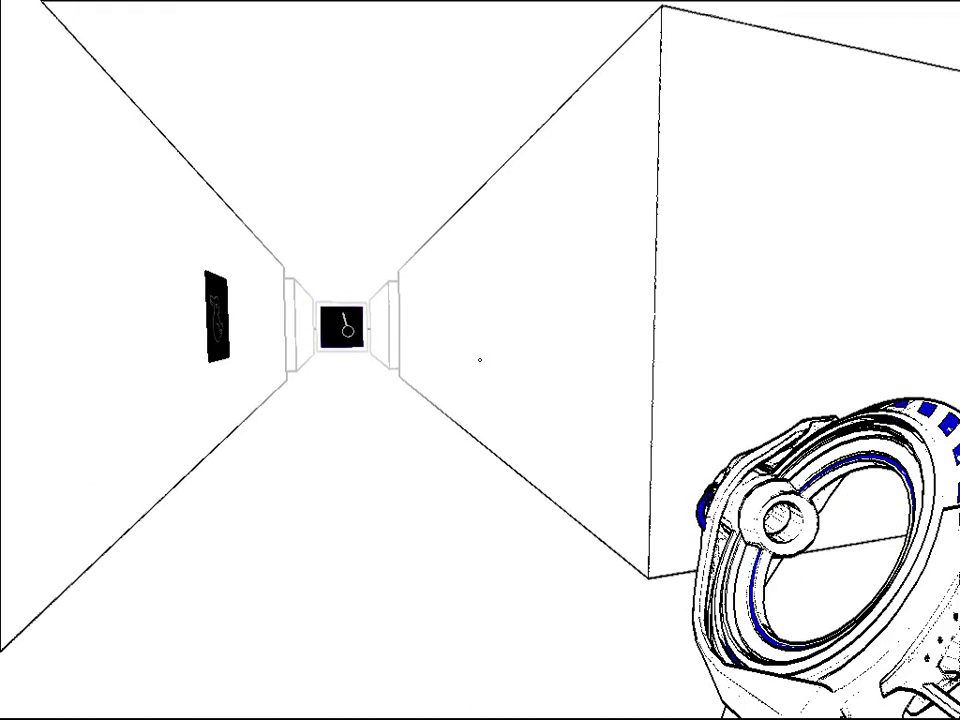
Walk down the corridor toward the bunny picture
key(w)
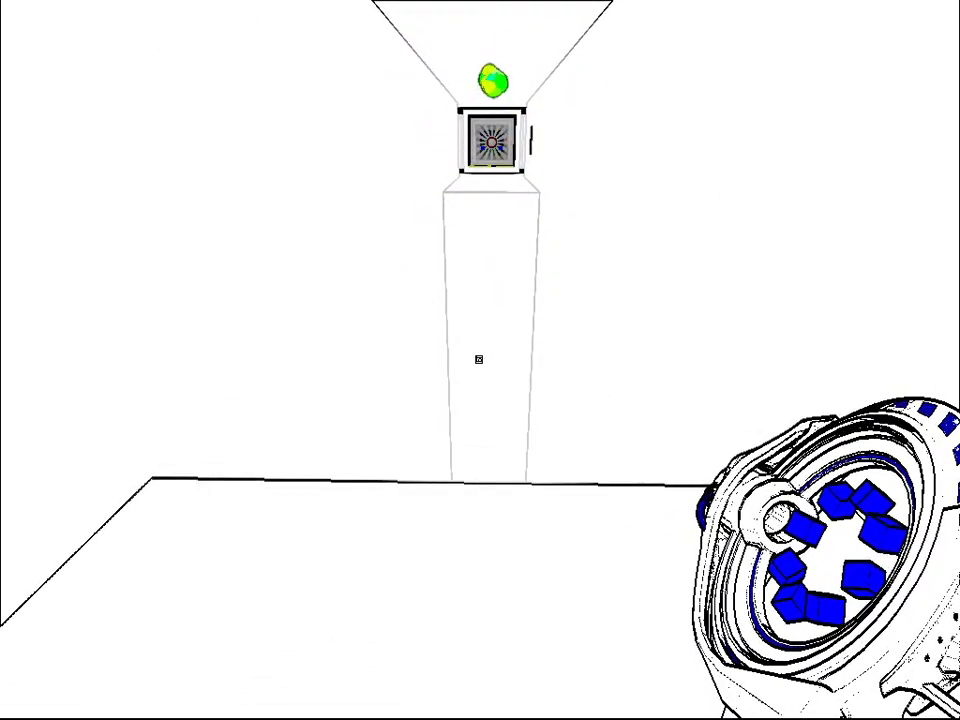
Approach the pillar until it dissolves
key(w)
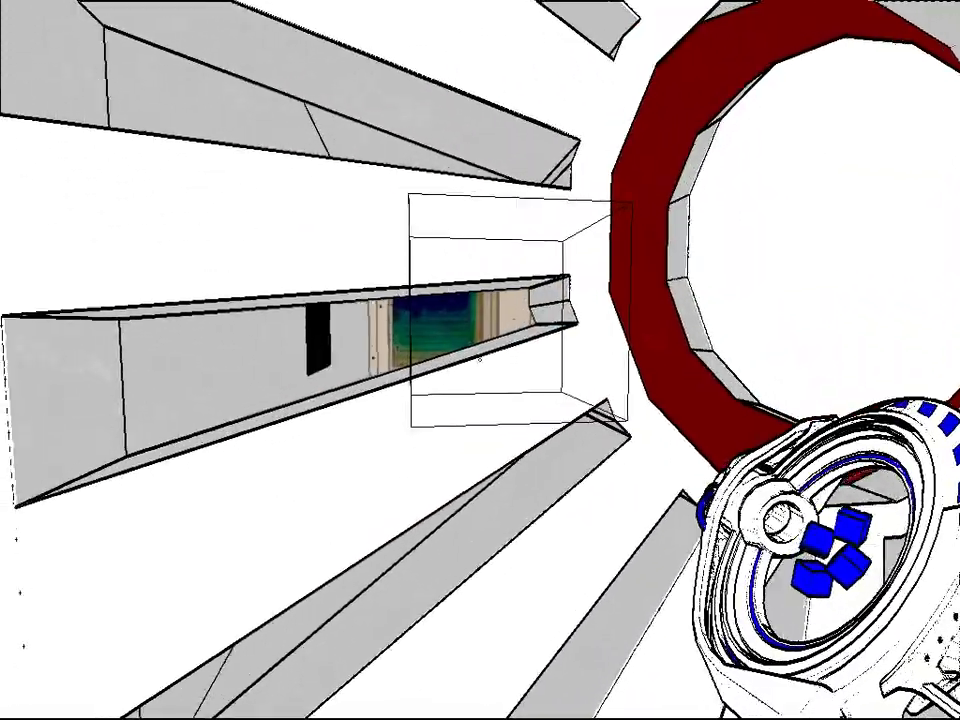
Walk past the vents to the blank wall
key(w)
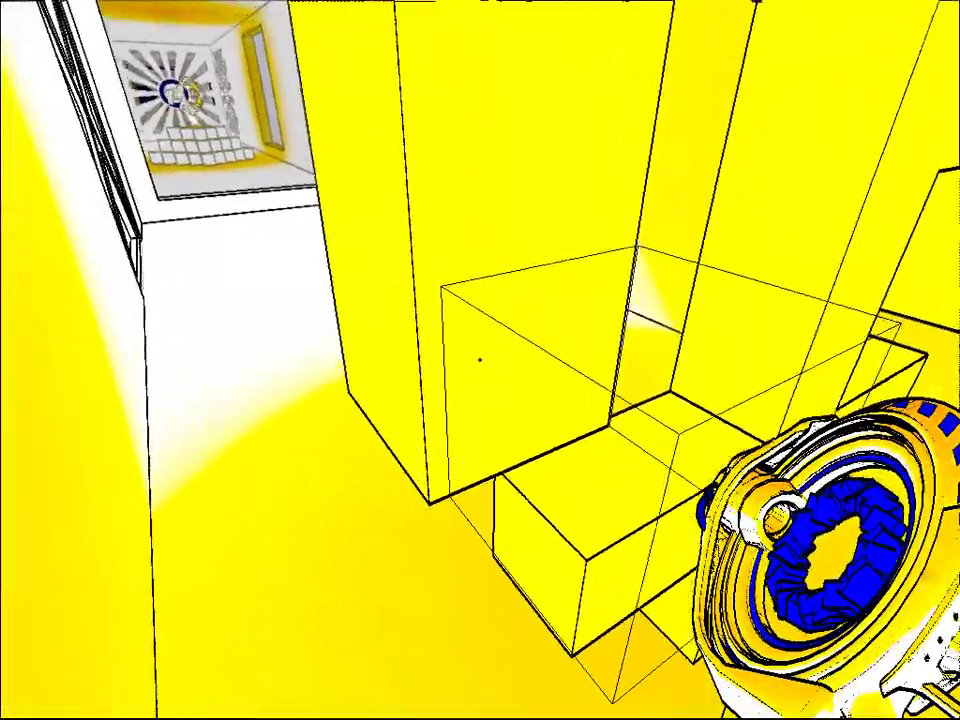
key(w)
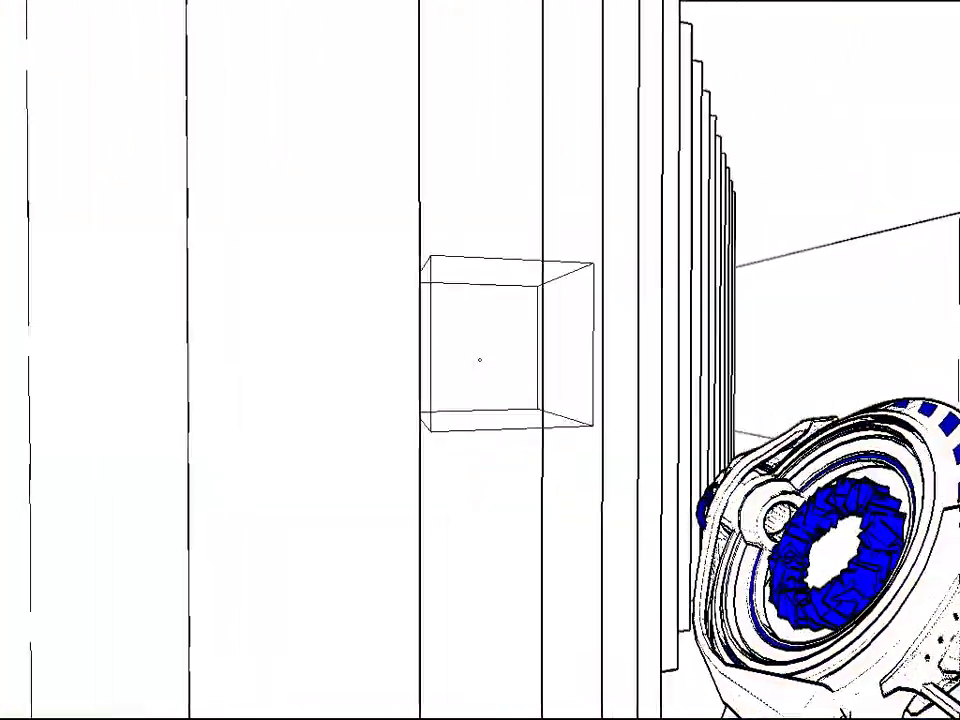
Head down the long corridor toward the slatted wall with the red ring
key(w)
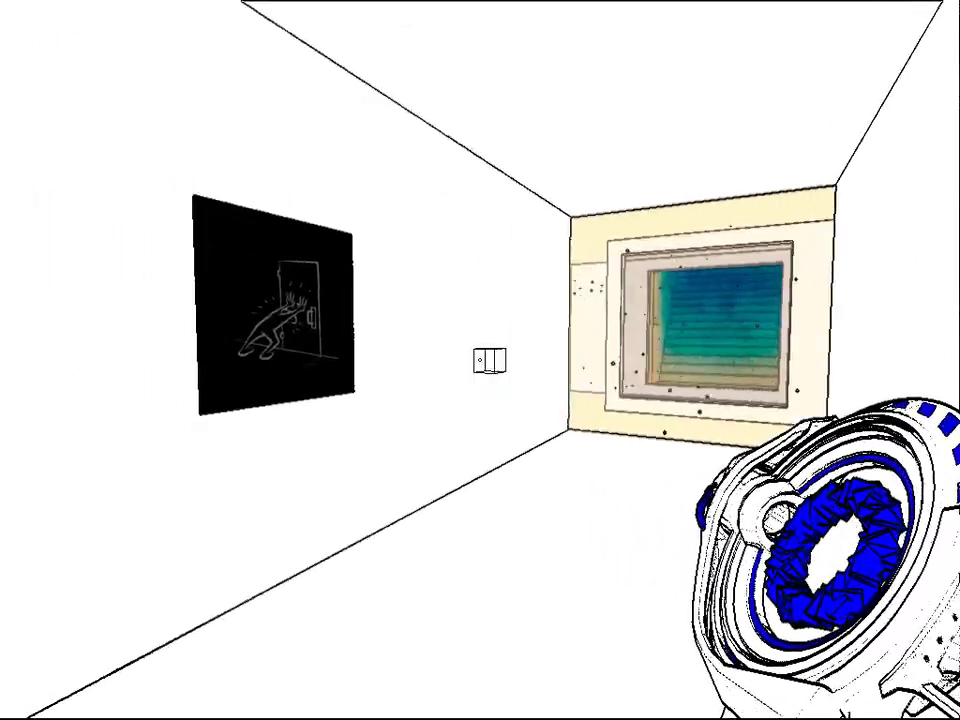
Go through the doorway and corridor, then climb the blue staircase
key(w)
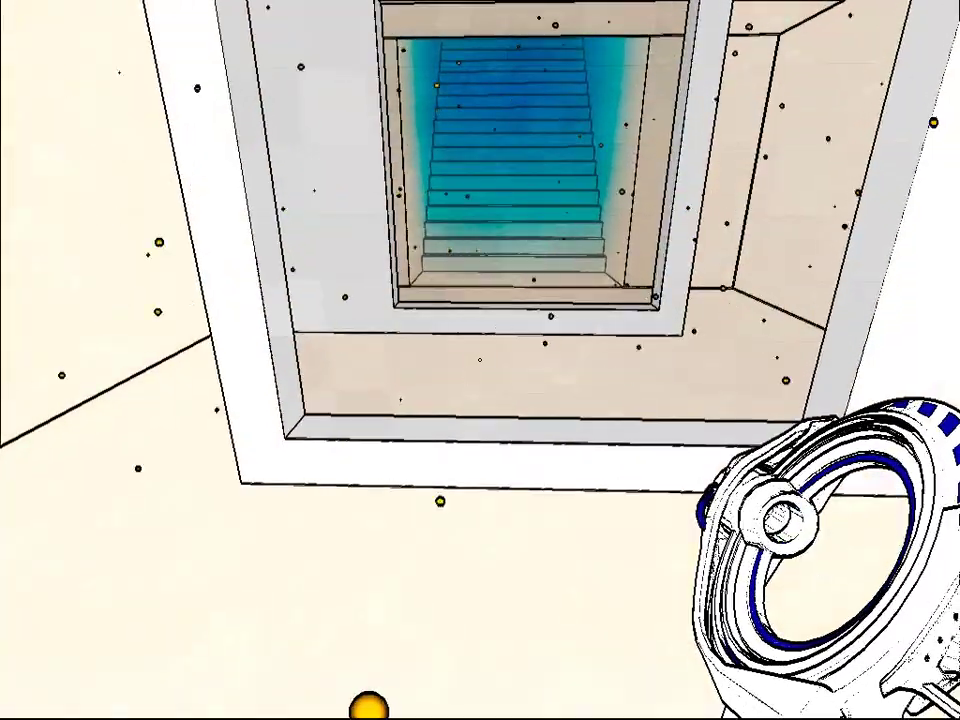
key(w)
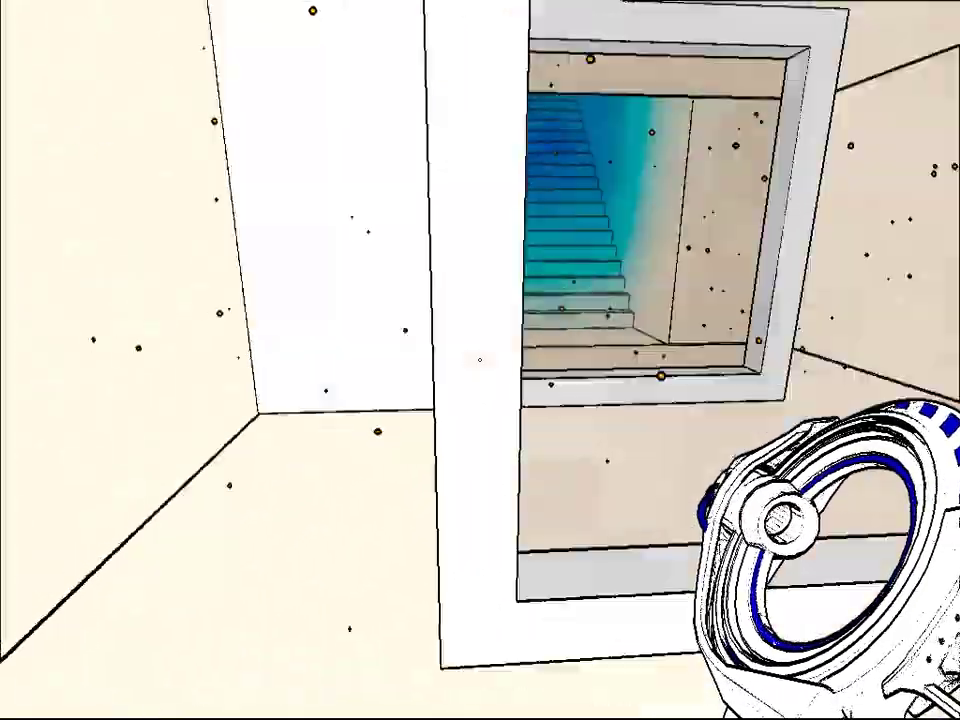
key(w)
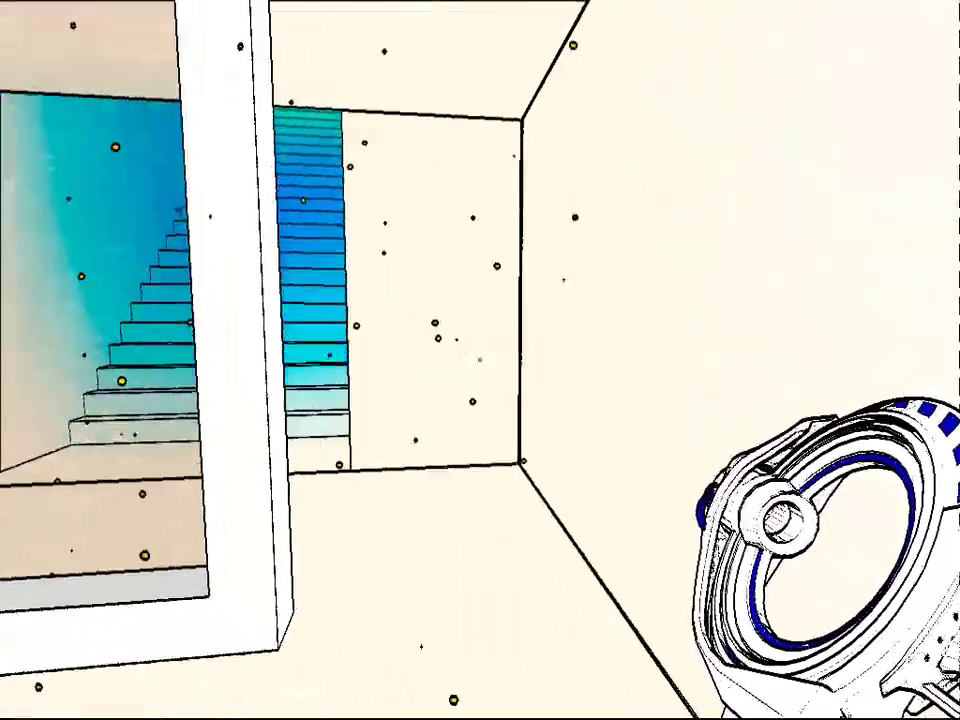
key(w)
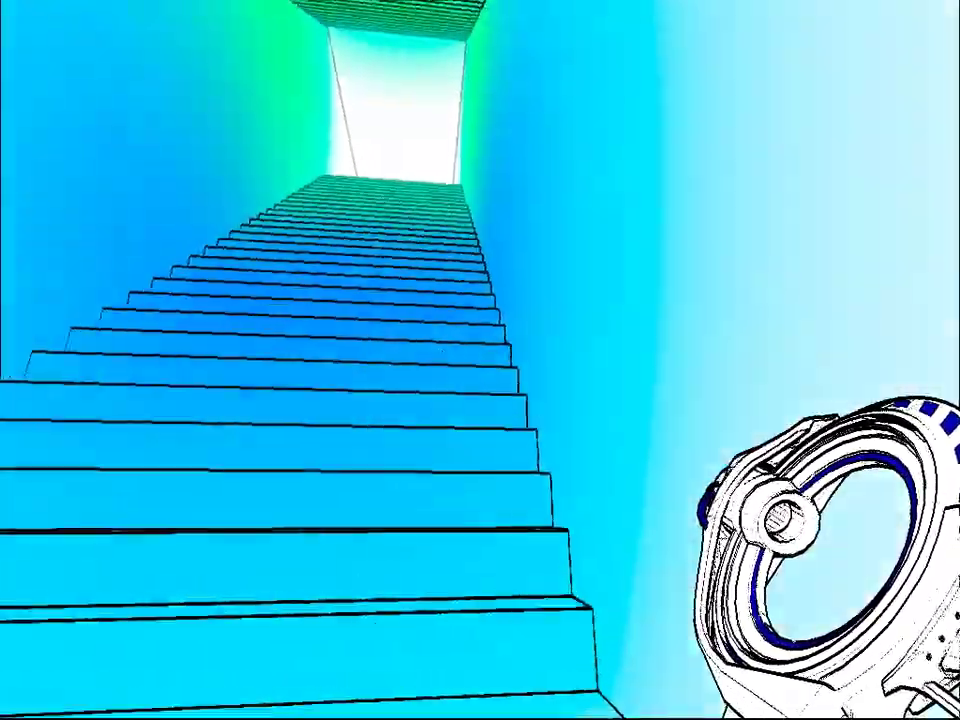
key(w)
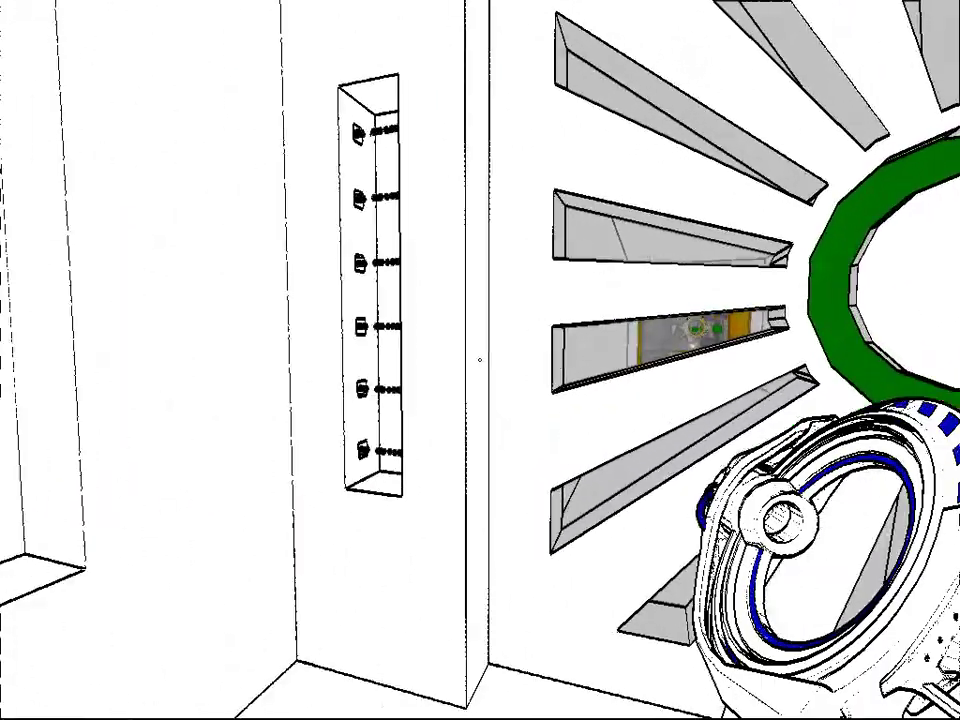
Approach the slatted ringed wall and absorb a blue block into the gun
key(w)
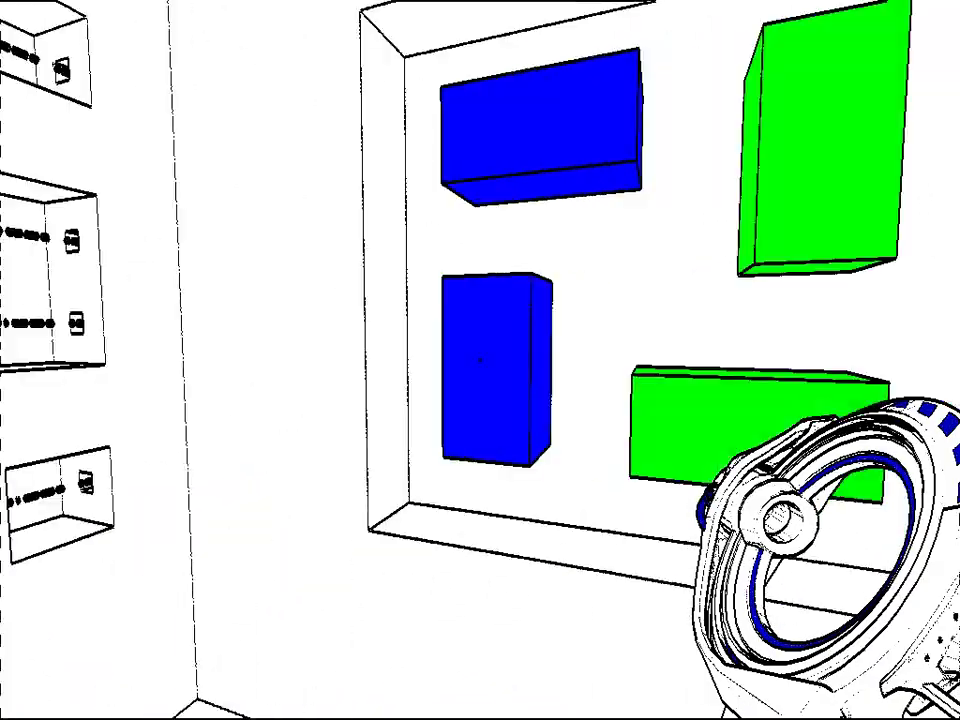
key(s)
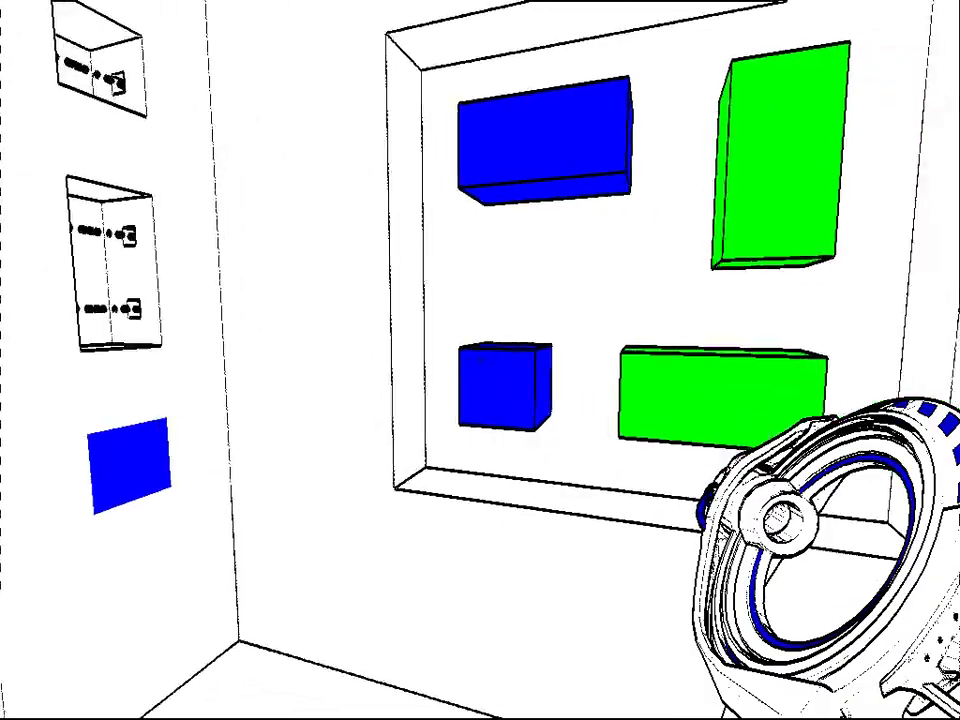
click(480, 360)
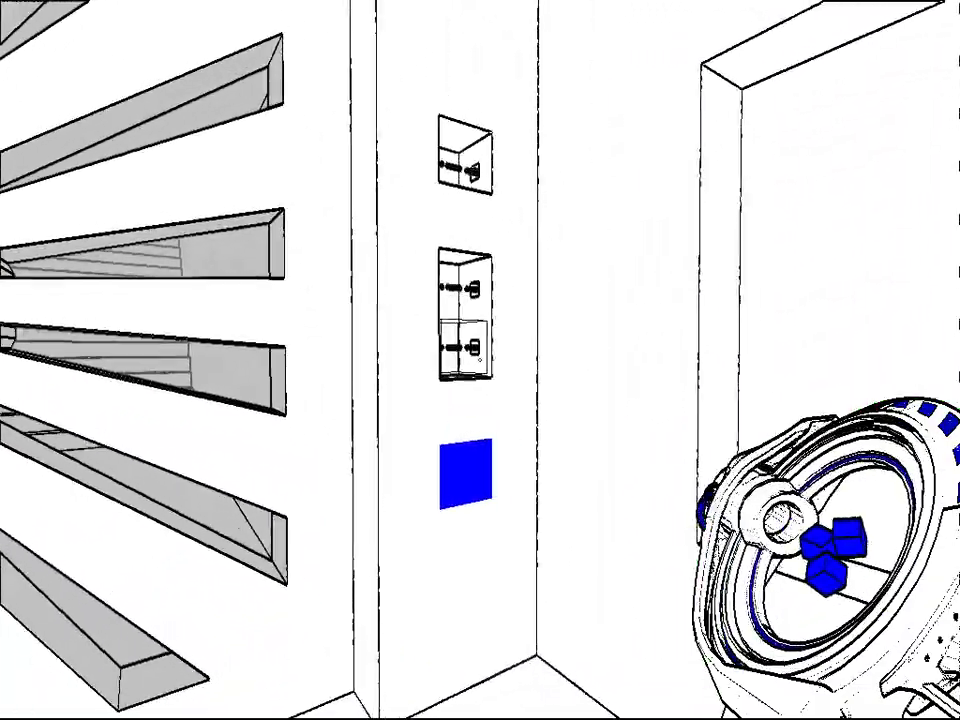
Shoot blue blocks into the wall slots to form a climbable column
click(480, 360)
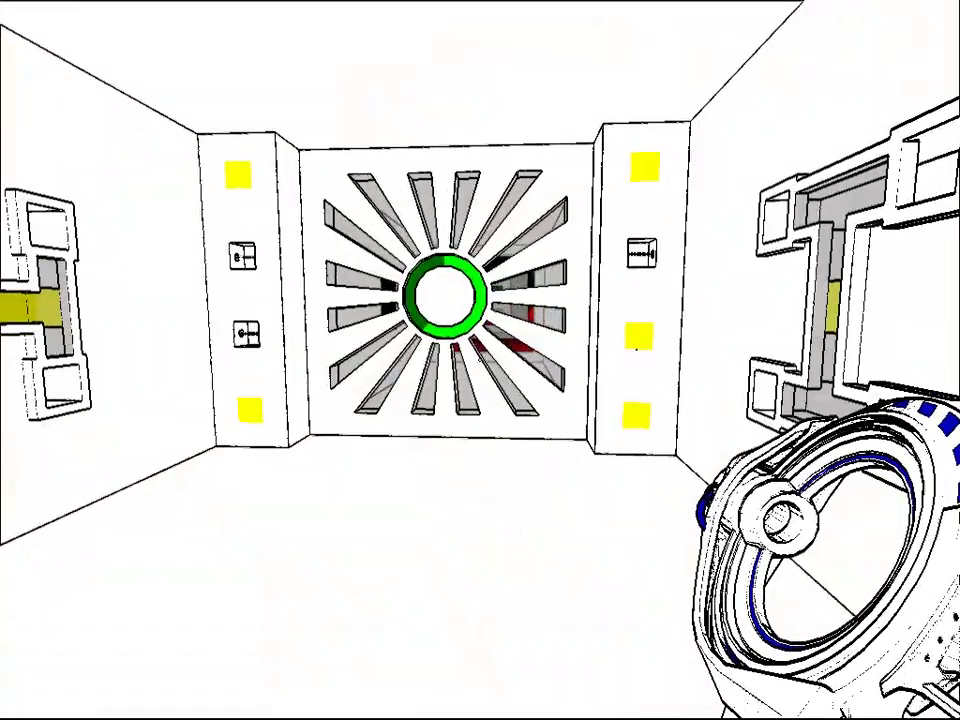
key(w)
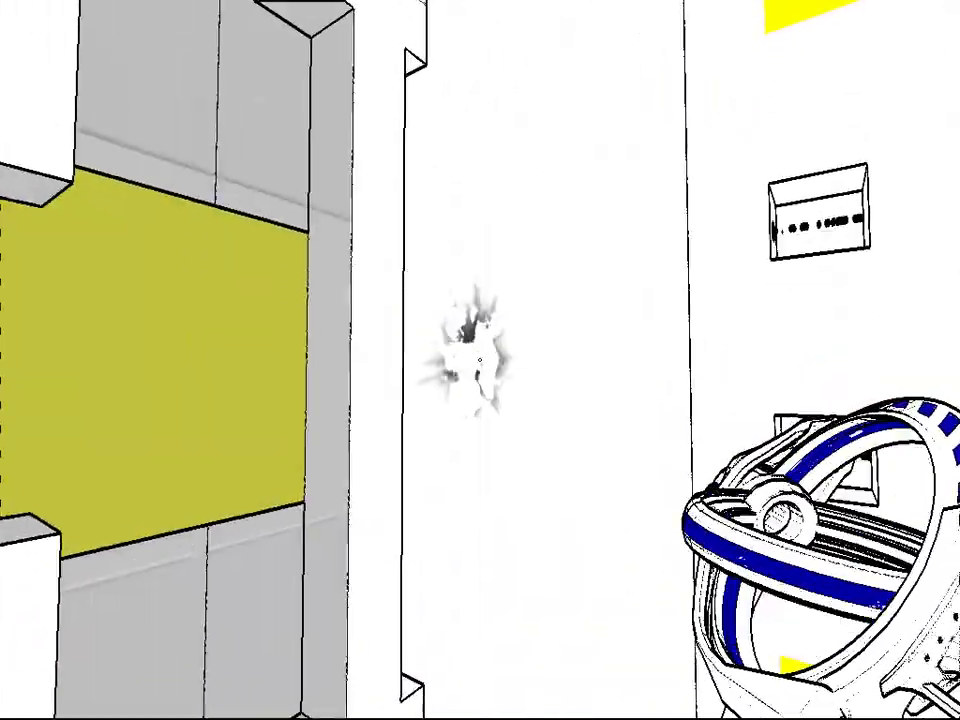
Walk past the fan door, take the pillar's yellow cube, and back away
key(w)
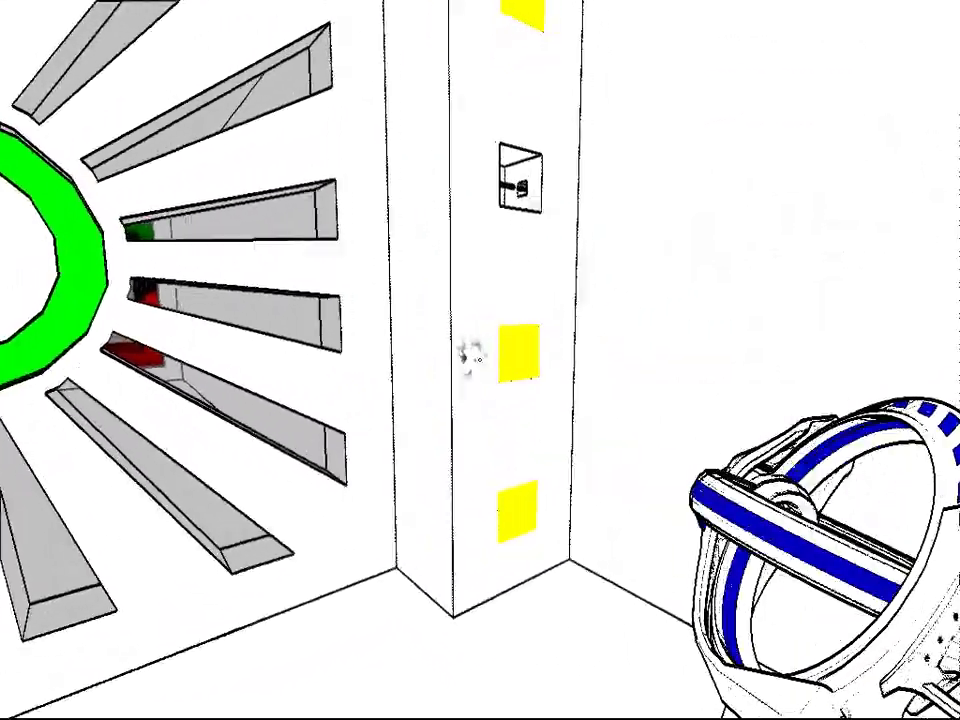
click(480, 360)
key(s)
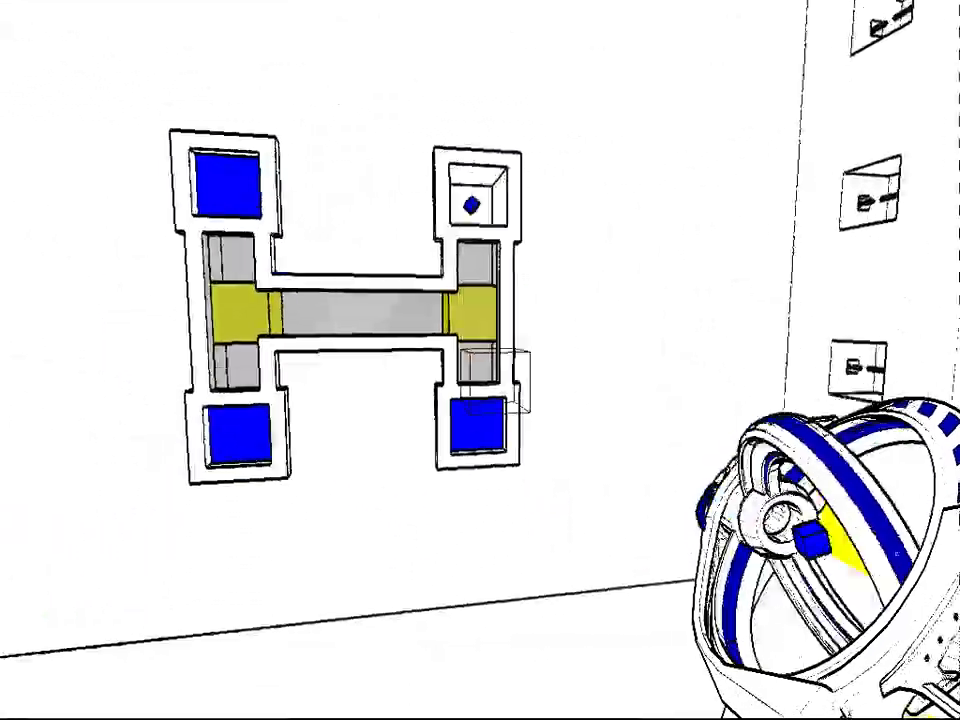
Collect the H panel's blue blocks and refill all four corner slots
click(480, 360)
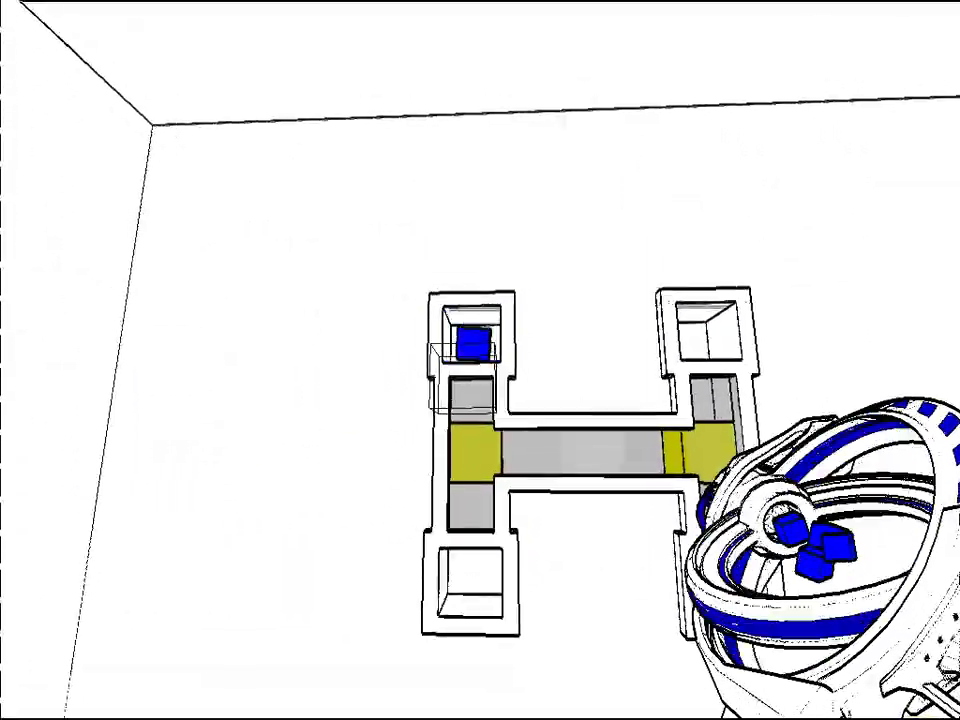
click(480, 360)
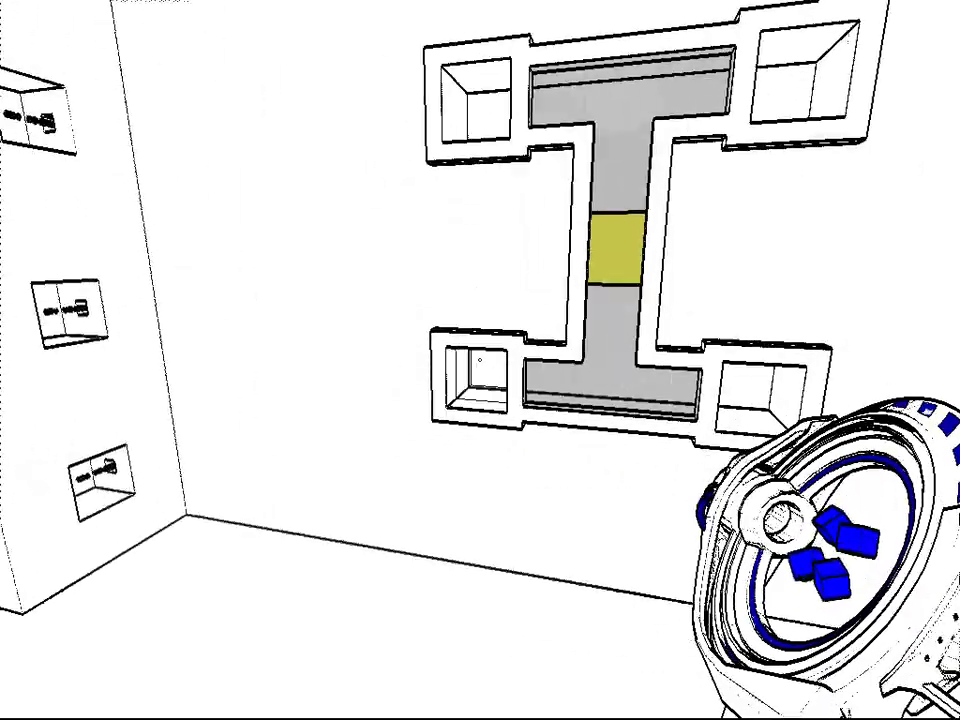
click(480, 360)
click(480, 360)
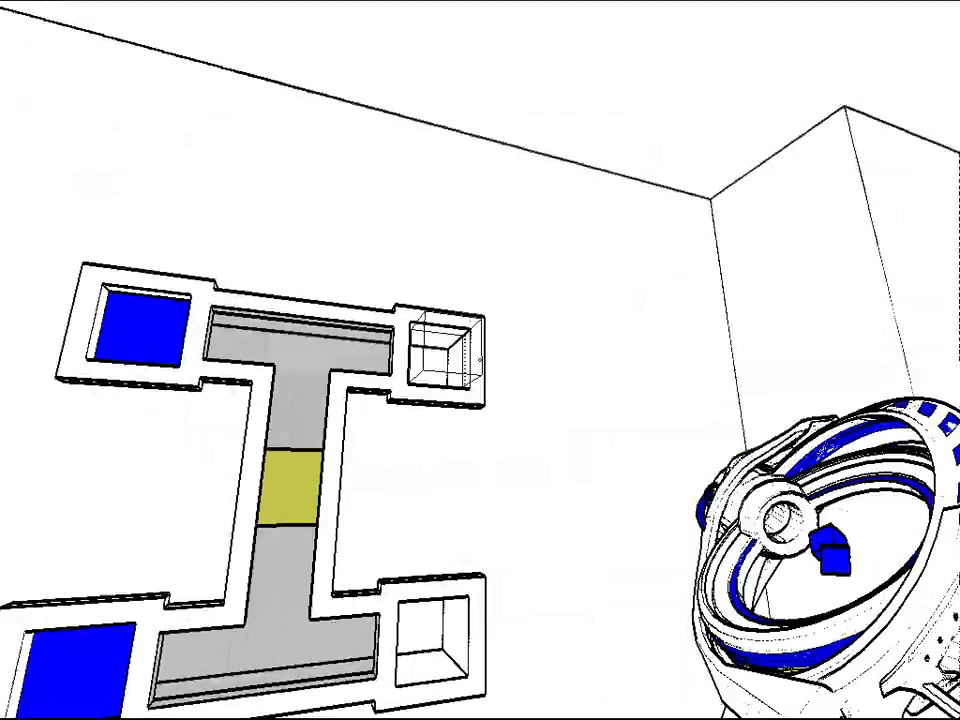
click(480, 360)
click(480, 360)
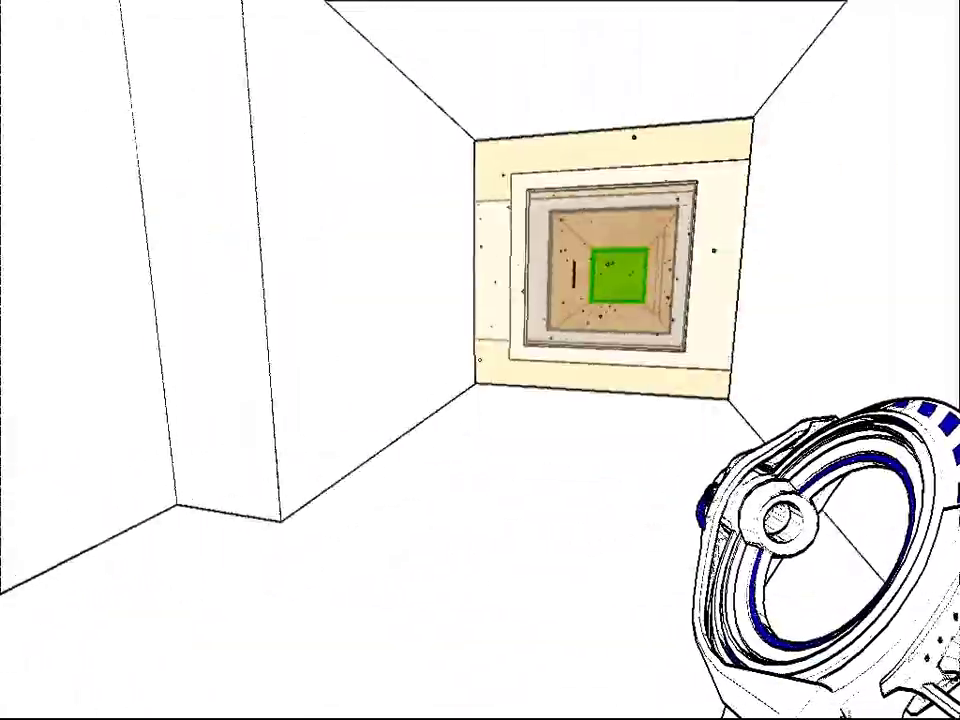
Walk over to the wall with the green square
key(w)
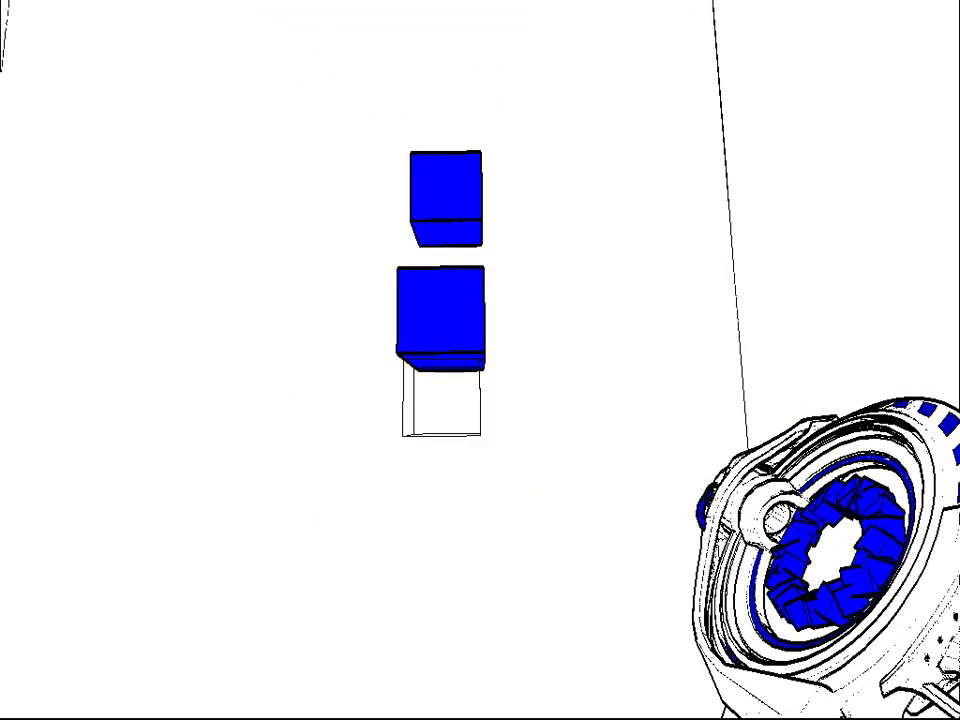
Place a blue cube in the empty outline beneath the lower block
click(480, 360)
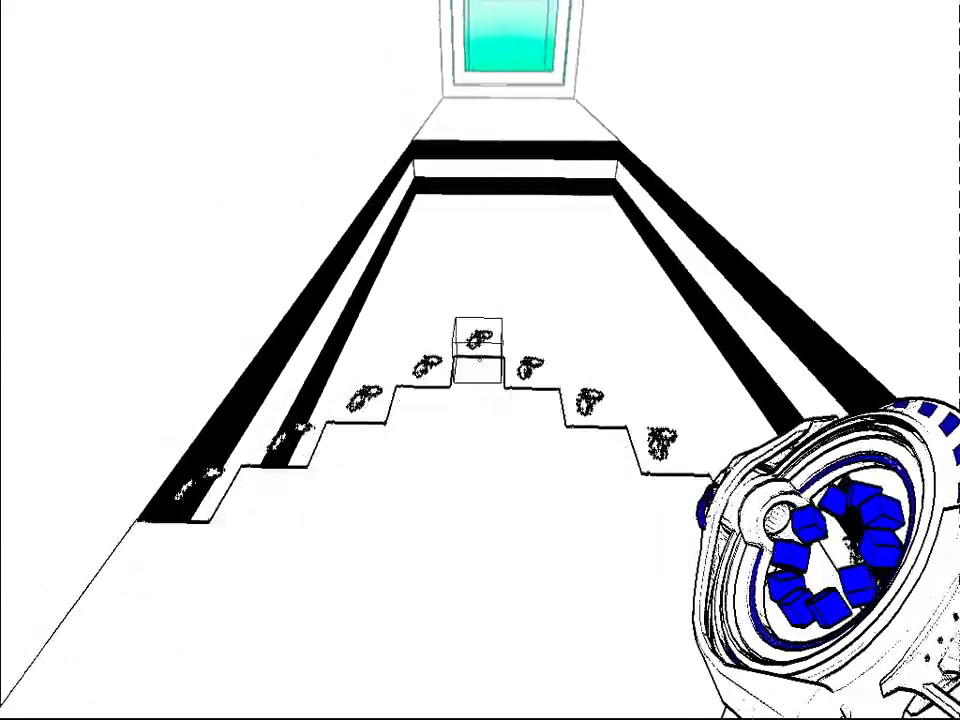
Build a blue column beside the steps, then retake and restack its bottom cube
click(480, 360)
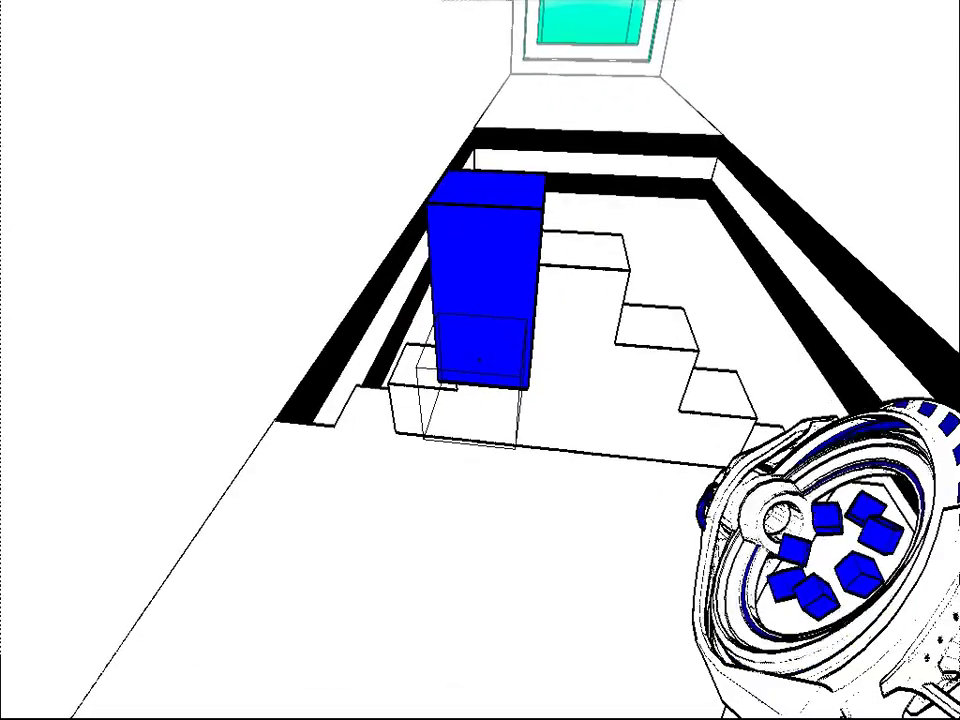
click(480, 360)
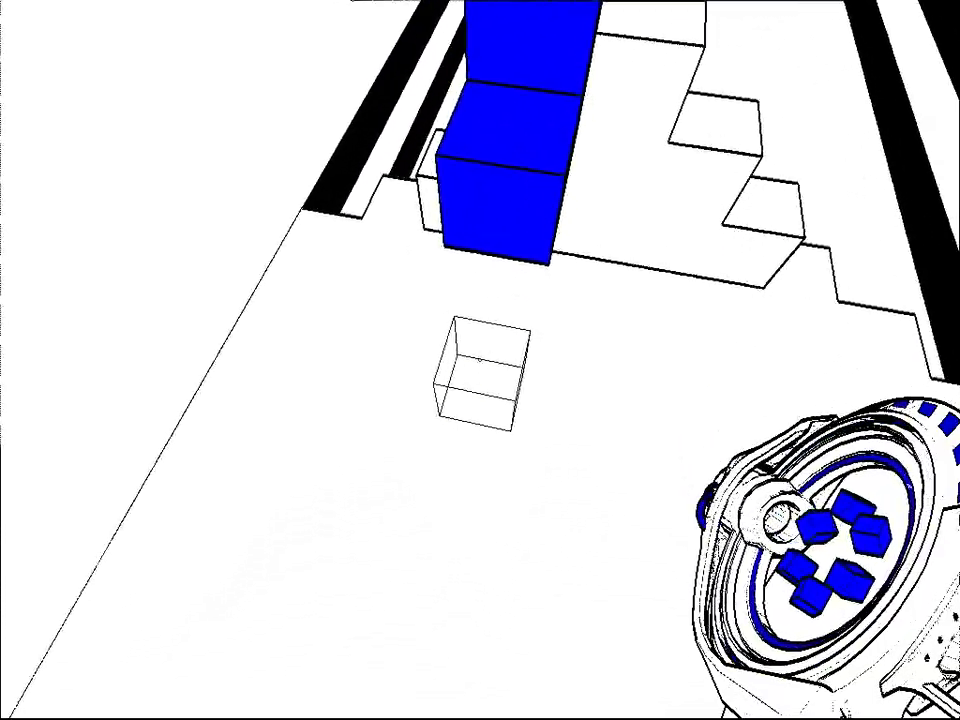
click(480, 360)
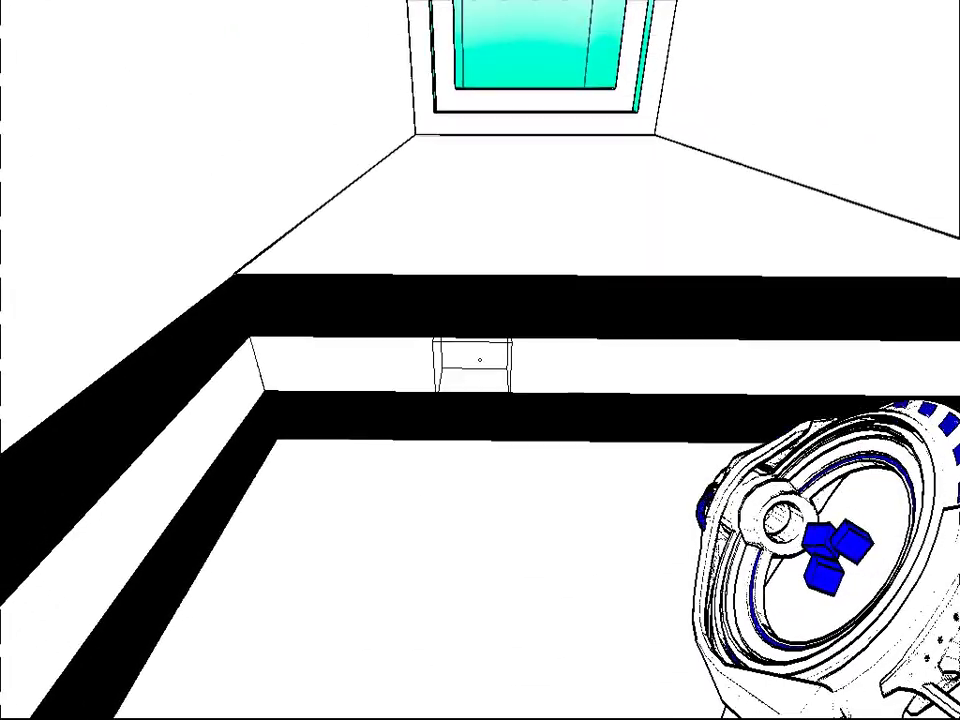
Place a cube on the upper ledge, climb to the upper floor, and enter the shaft
click(480, 360)
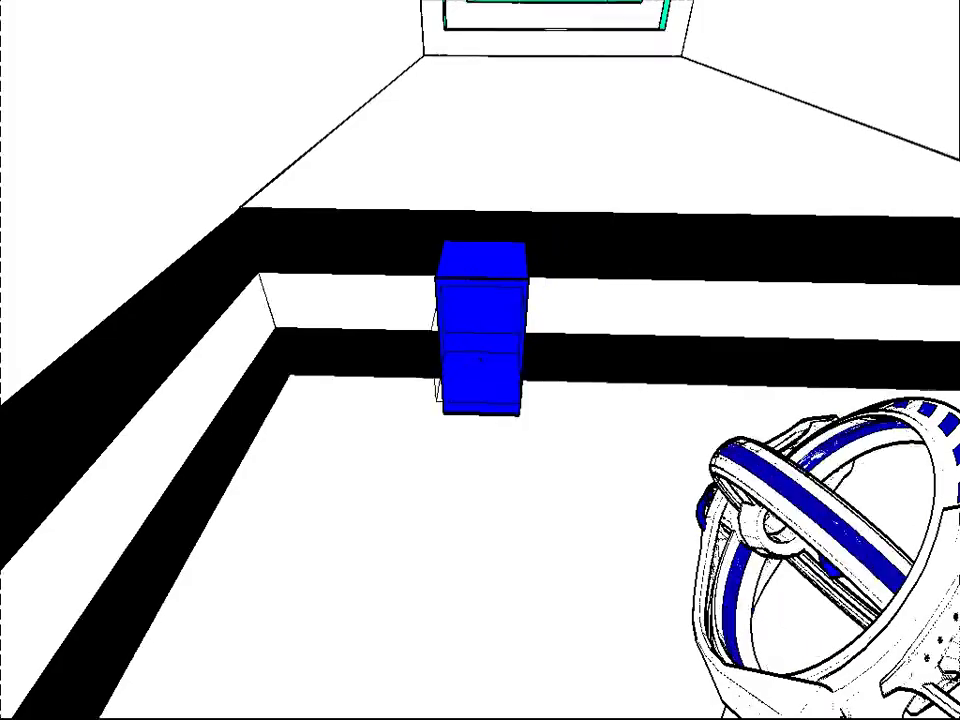
key(w)
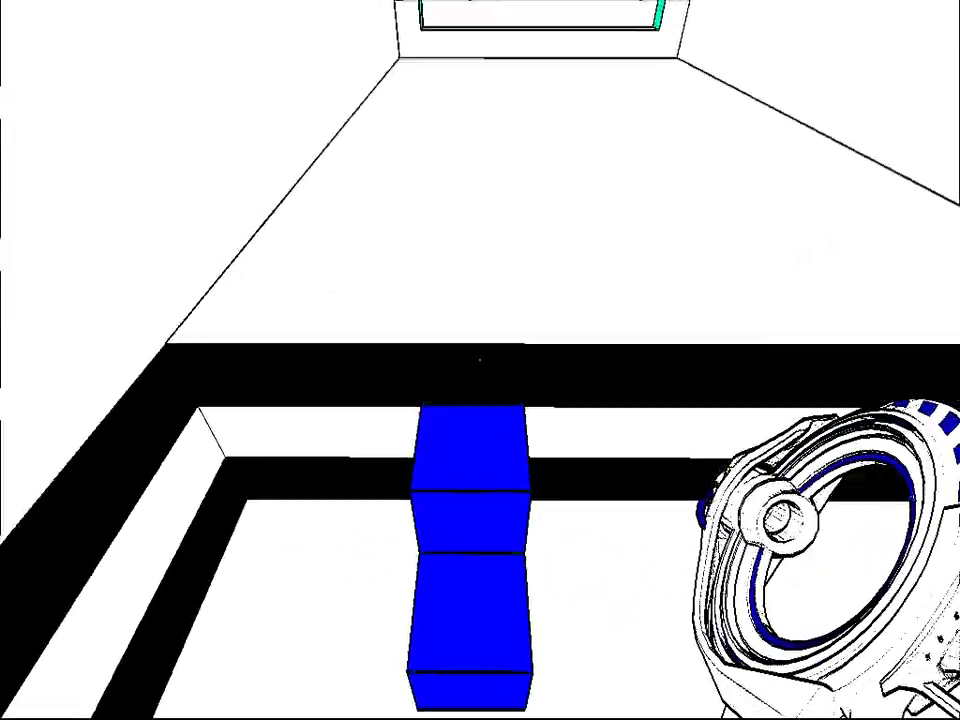
key(w)
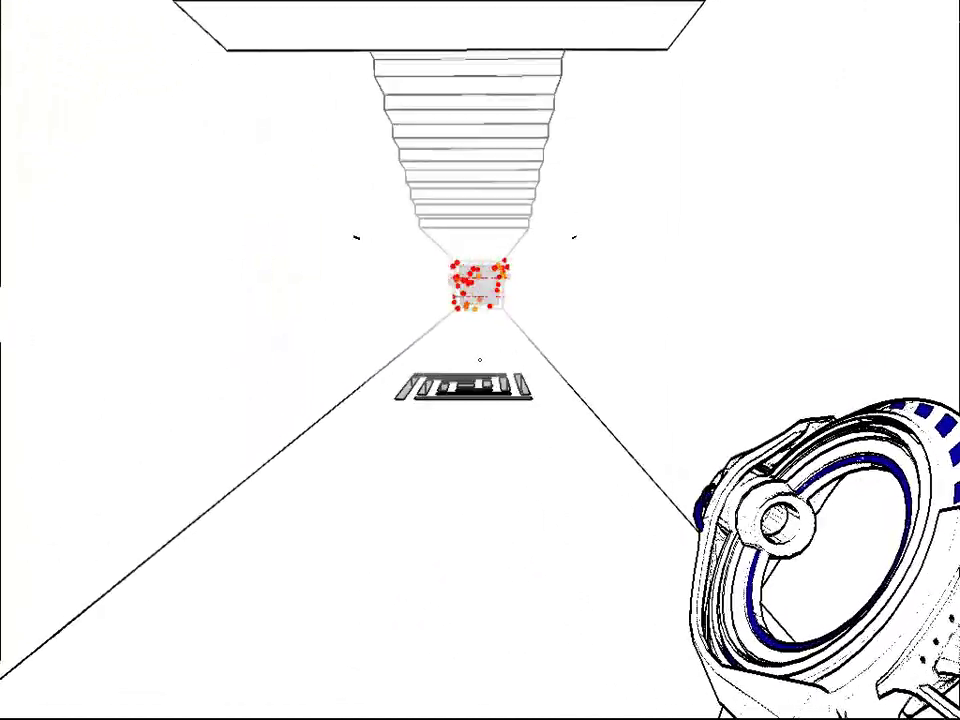
Walk forward onto the maze-patterned floor grate toward the down-arrow corridor
key(w)
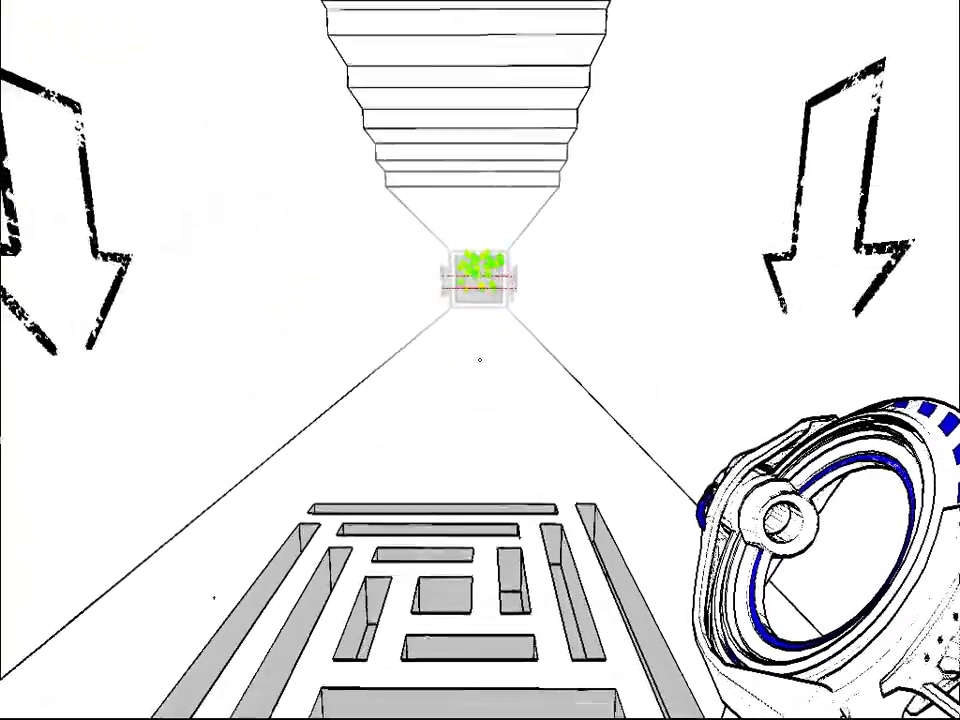